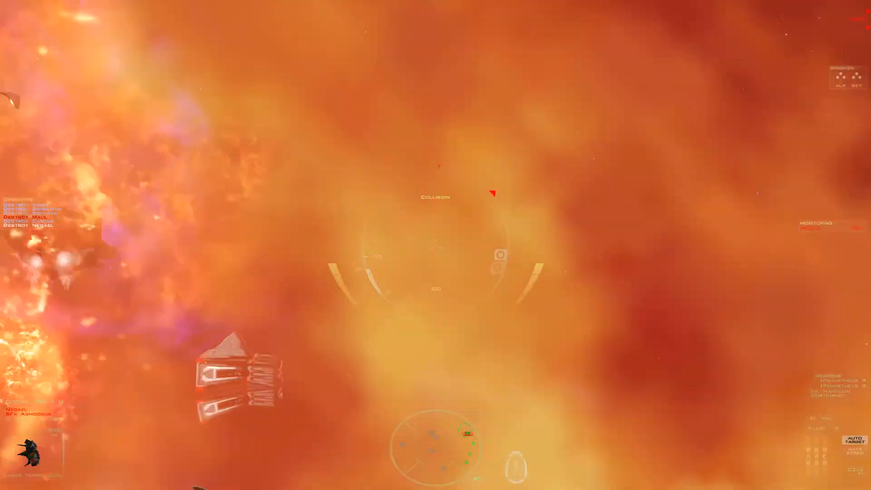
key("y")
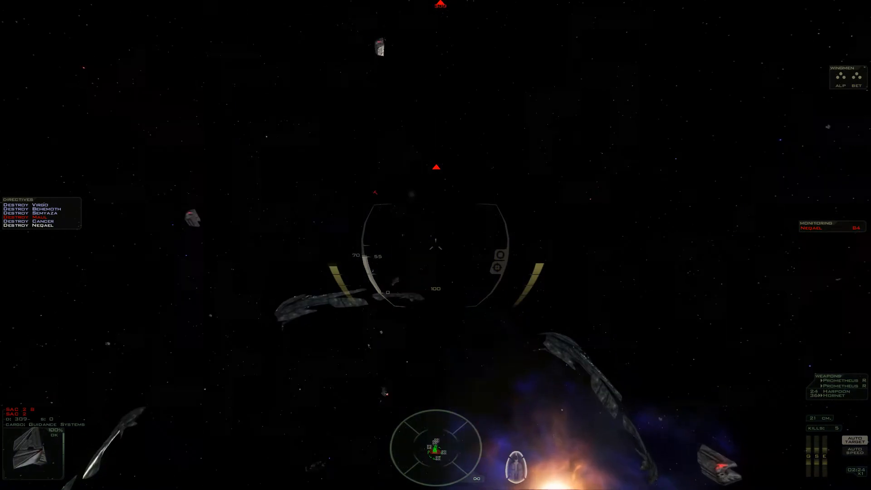
key("ctrl")
key("ctrl")
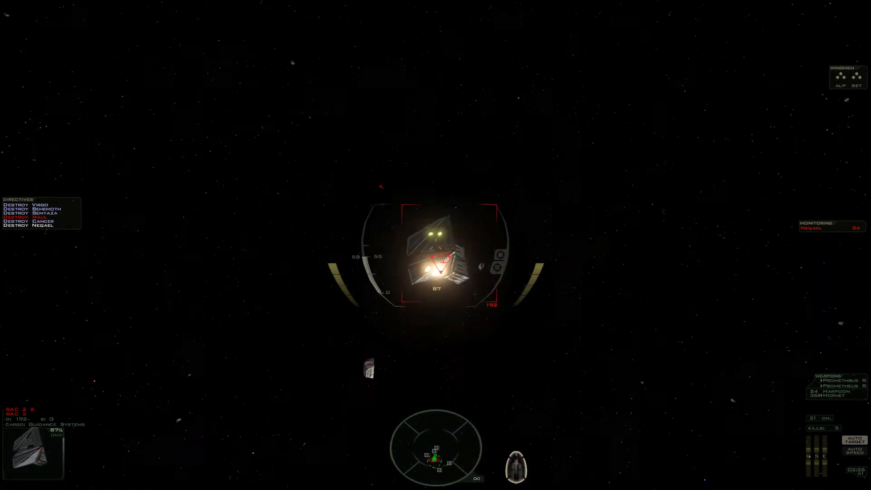
key("space")
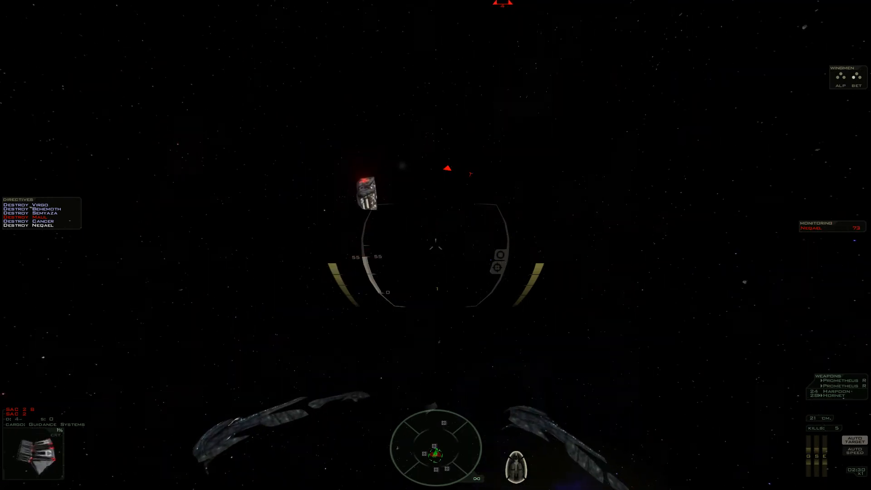
key("ctrl")
key("ctrl")
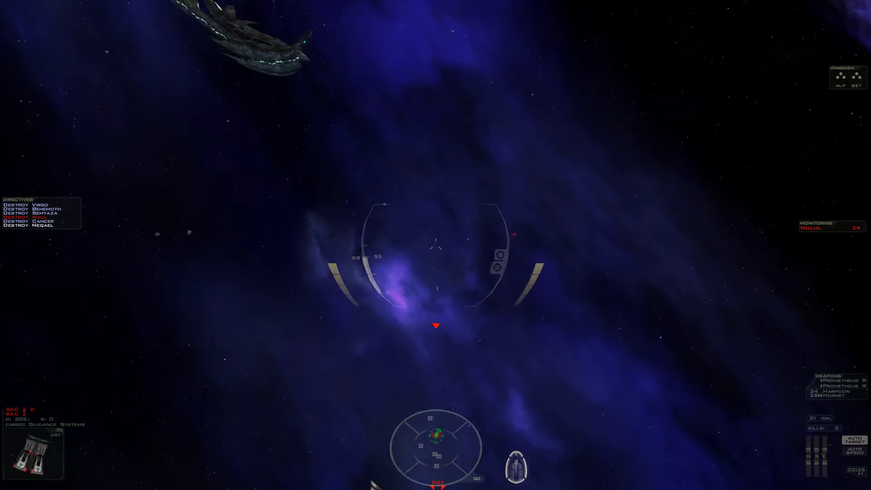
key("ctrl")
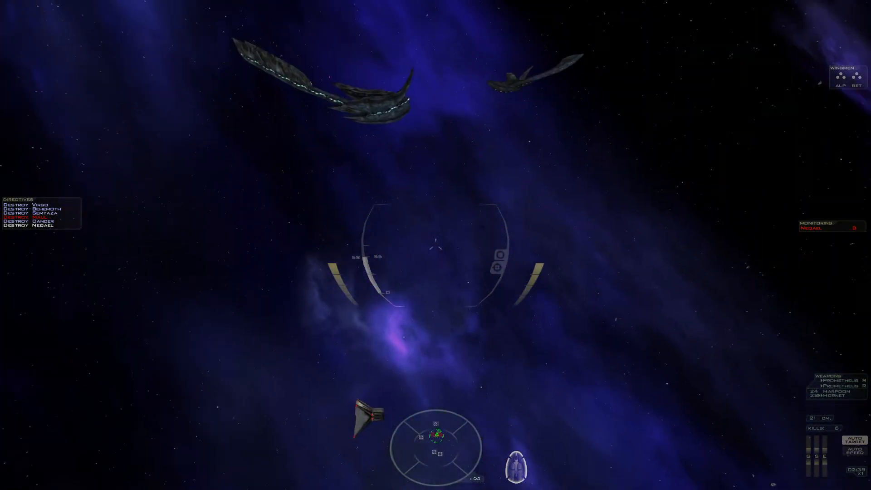
key("ctrl")
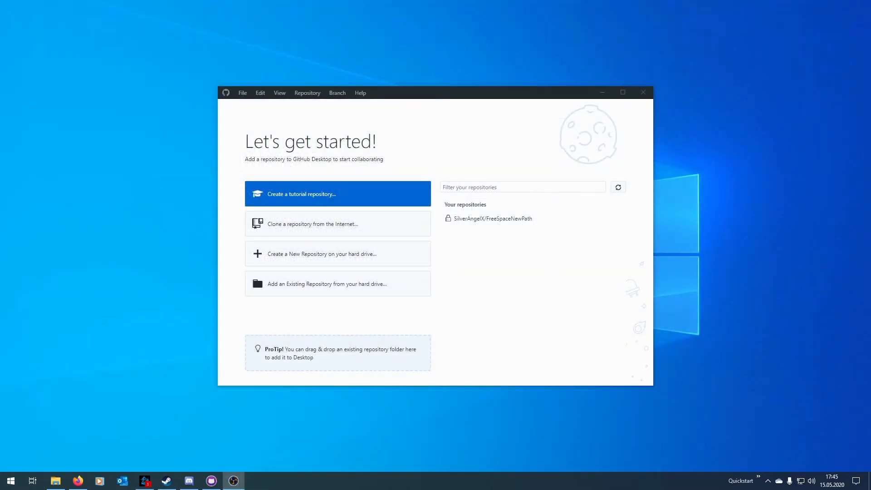
Open the clone-from-URL dialog and paste the FreeSpaceNewPath GitHub repository URL.
left_click(300, 229)
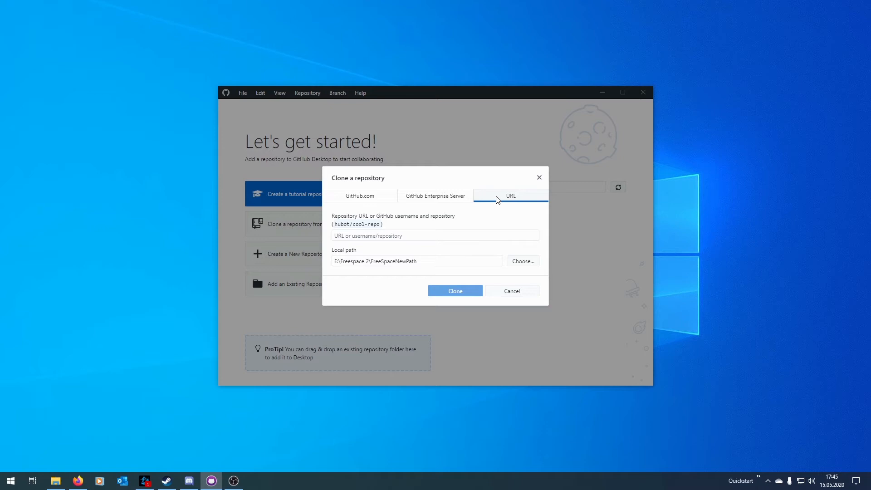
left_click(399, 233)
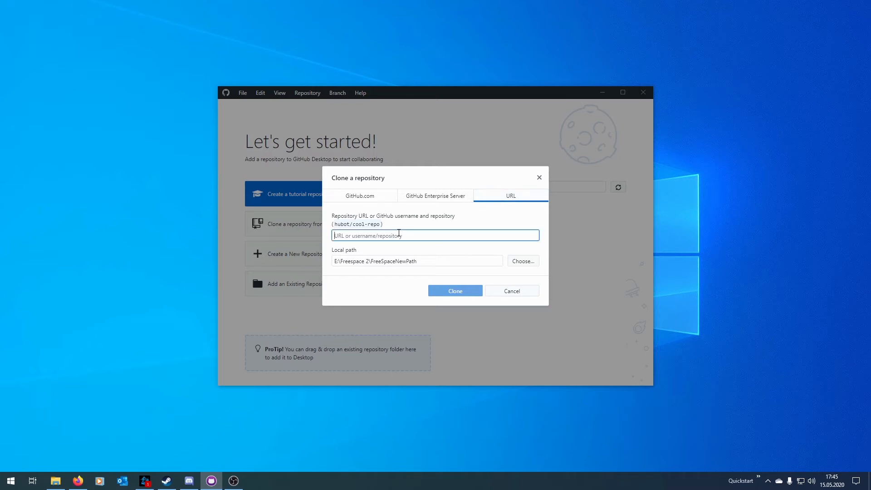
type("https://github.com/SilverAngelX/FreeSpaceNewPath")
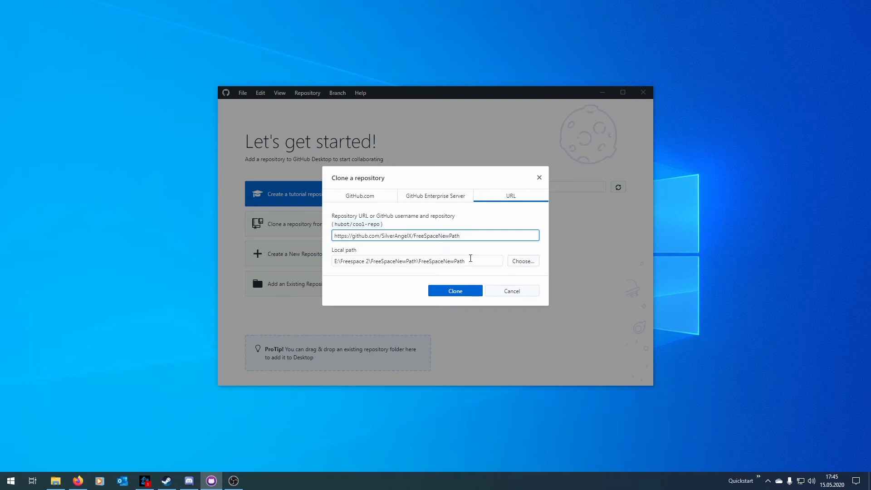
Set the local path to E:\Freespace 2\FreeSpaceNewPath\ and clone the repository.
left_click_drag(476, 260, 419, 261)
key("BackSpace")
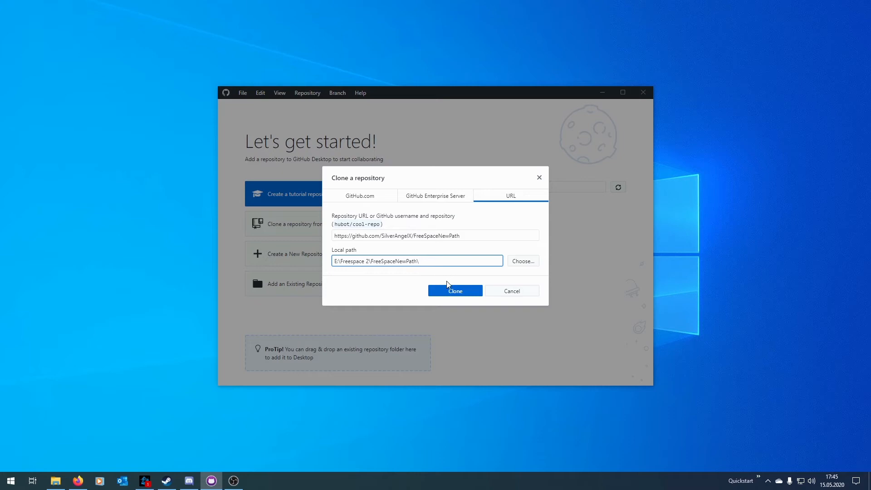
left_click(440, 293)
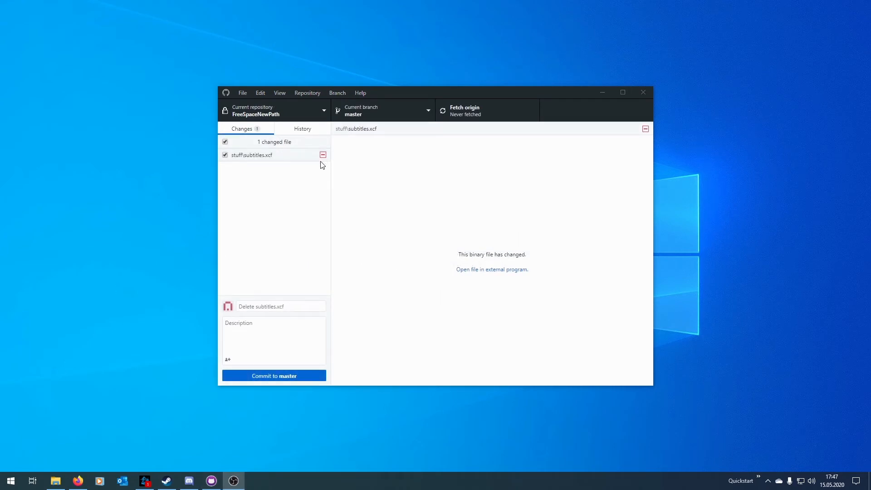
Commit the pending change to master with the summary "Removed unused file" and push it to origin.
left_click(293, 305)
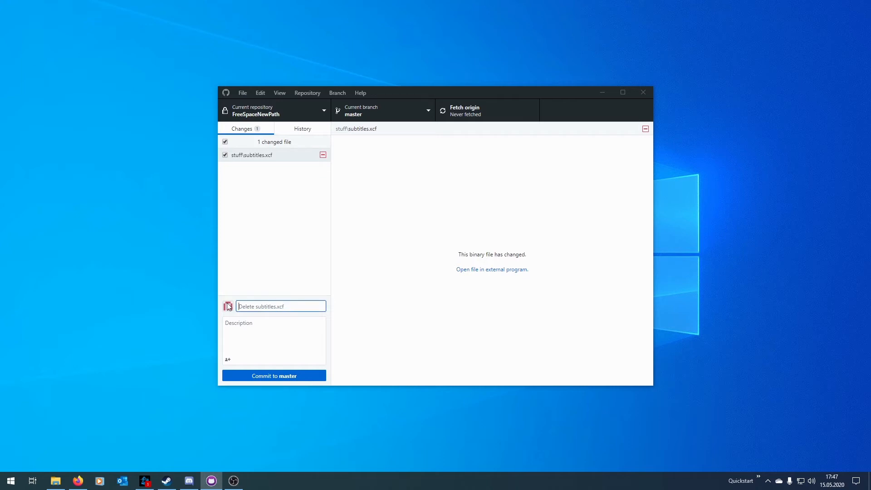
type("Remov")
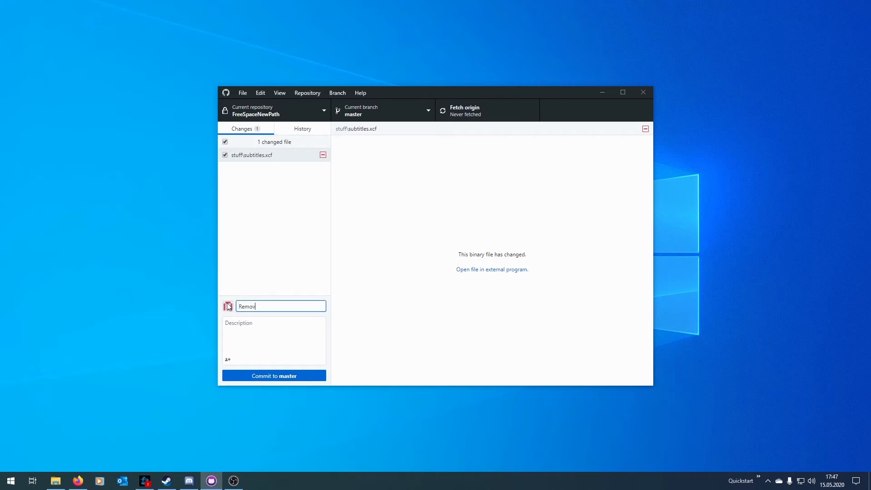
type("ed unused file")
left_click(297, 378)
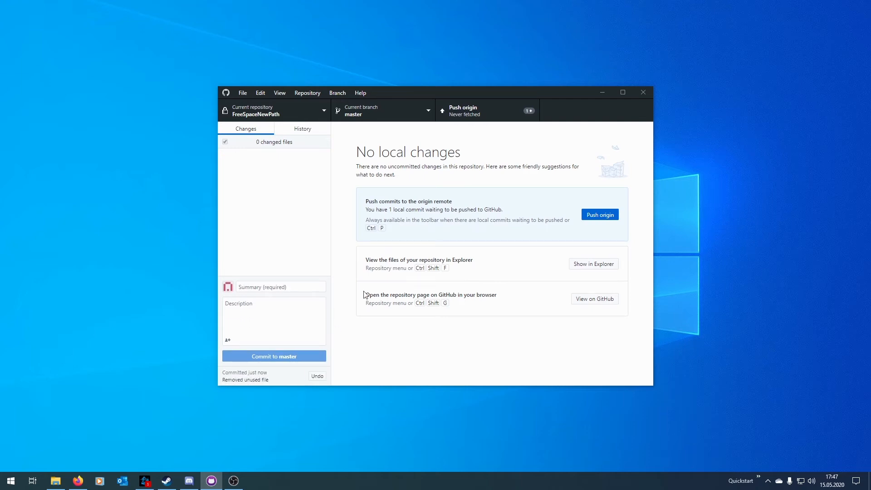
left_click(610, 221)
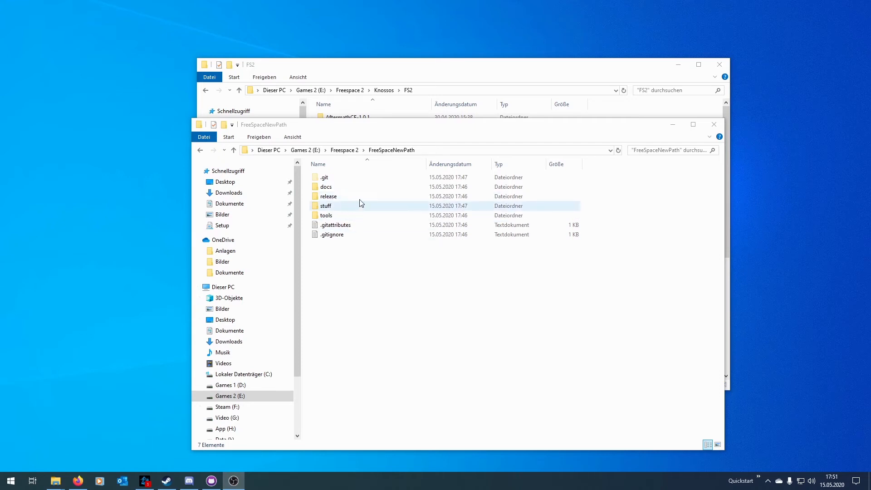
Browse into the cloned repository's release folder and return to the Knossos FS2 folder window.
double_click(332, 198)
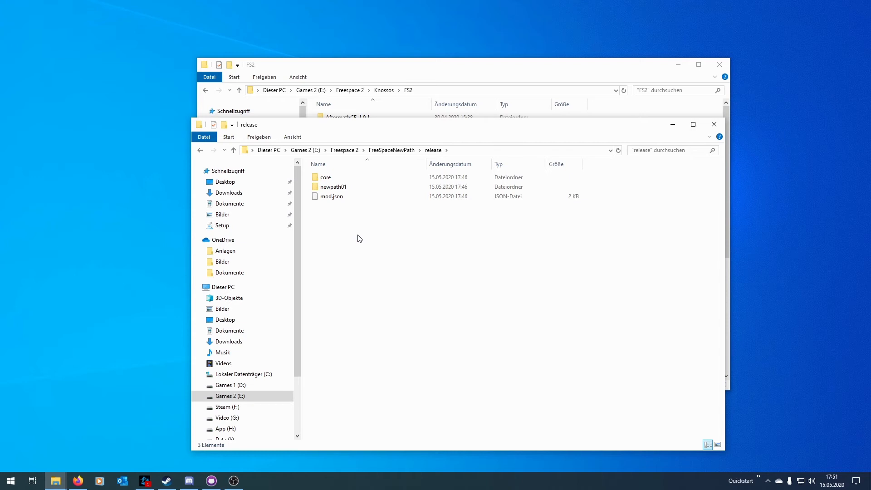
left_click(486, 66)
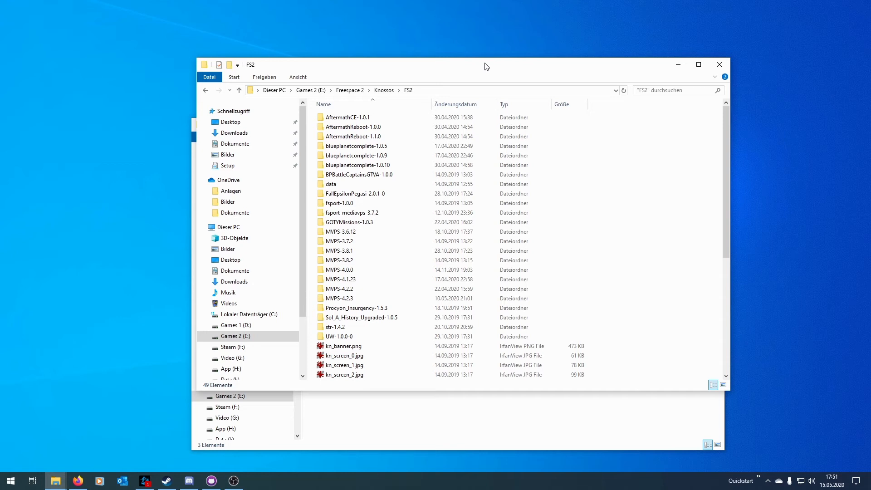
Search for cmd and run Command Prompt as administrator.
left_click(9, 488)
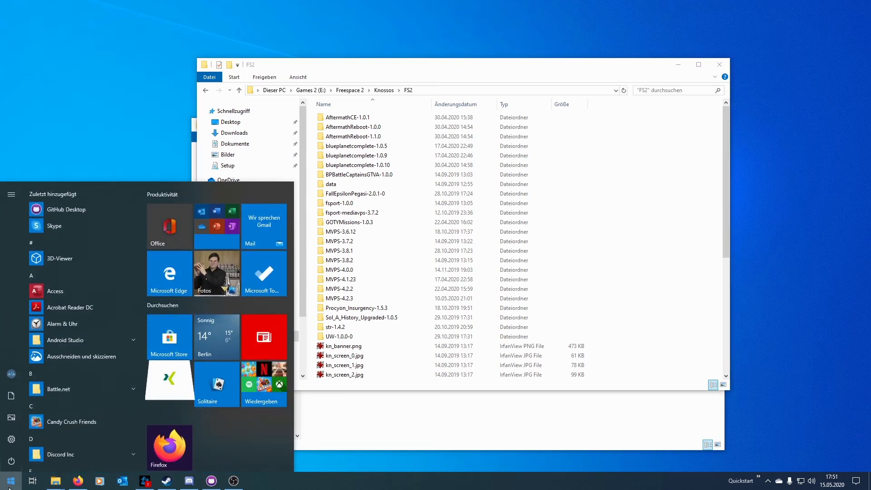
type("cmd")
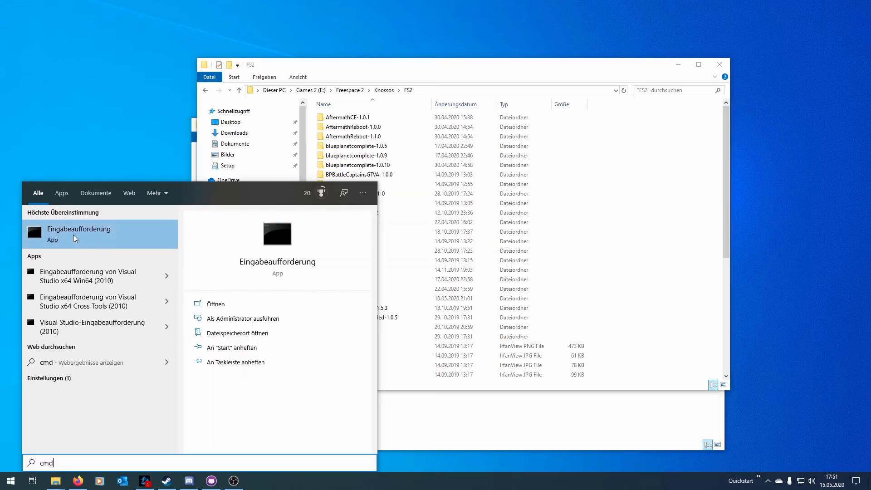
right_click(74, 236)
left_click(83, 243)
Run mklink /d to link E:\Freespace 2\Knossos\FS2\NewPath-0.0.1 to E:\Freespace 2\FreespaceNewPath\release.
type("m")
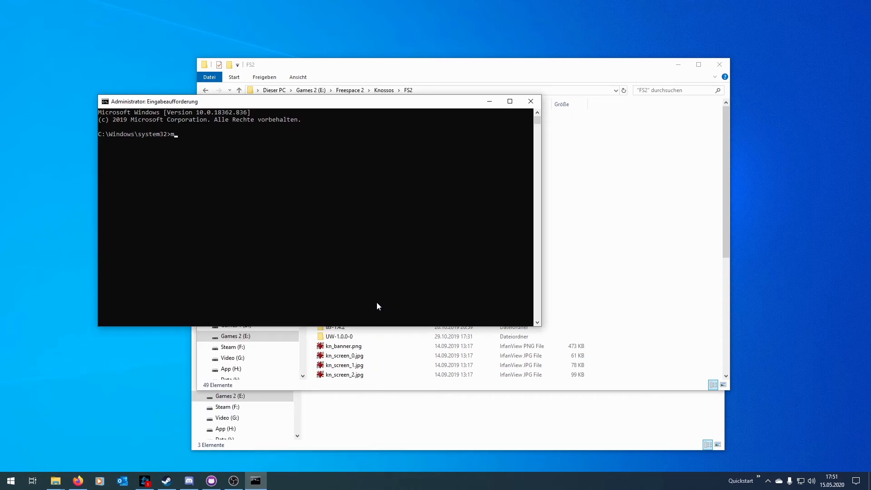
type("klink /d")
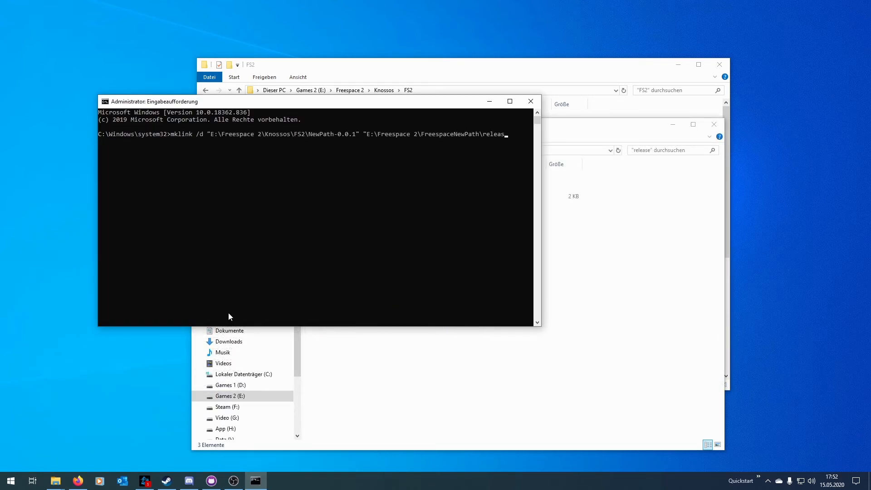
type("e")
key("Return")
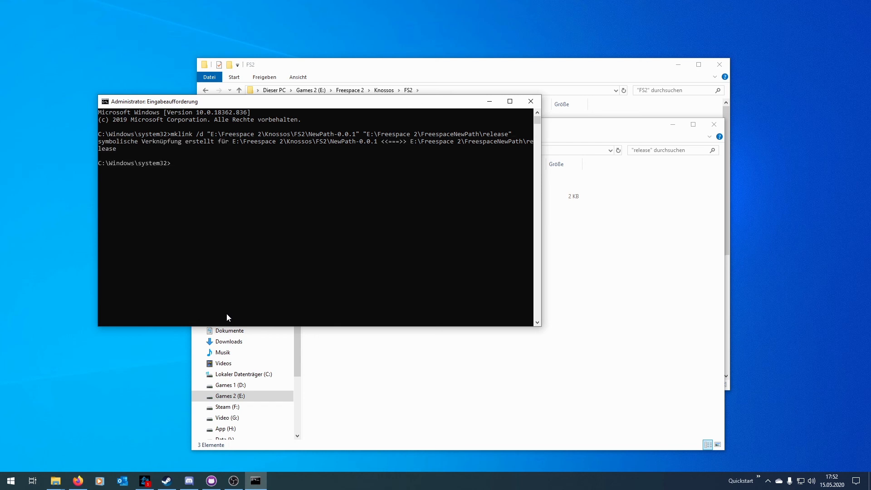
Open the new NewPath-0.0.1 link folder in the Knossos FS2 directory.
left_click(428, 71)
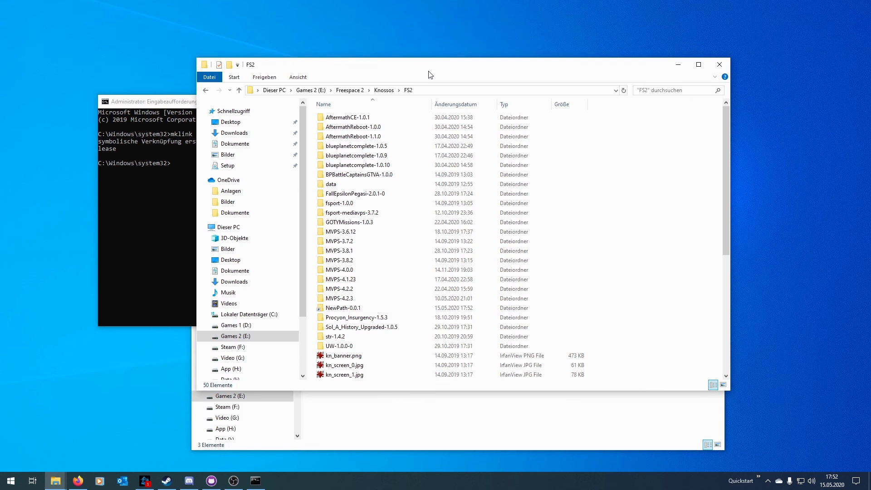
double_click(347, 309)
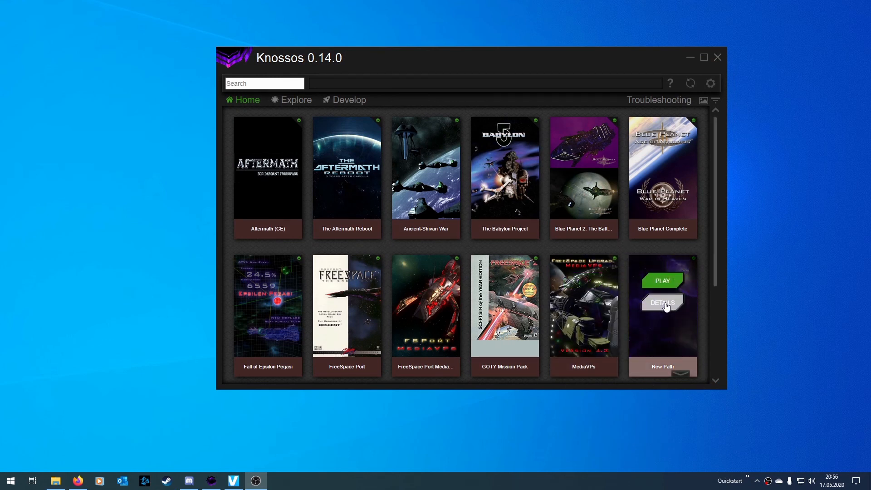
Open the New Path mod's details and its Options menu.
left_click(665, 307)
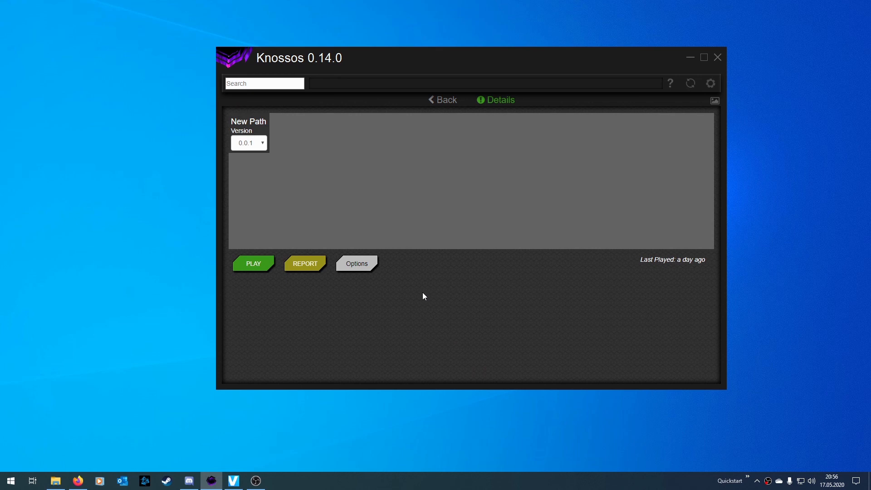
left_click(367, 264)
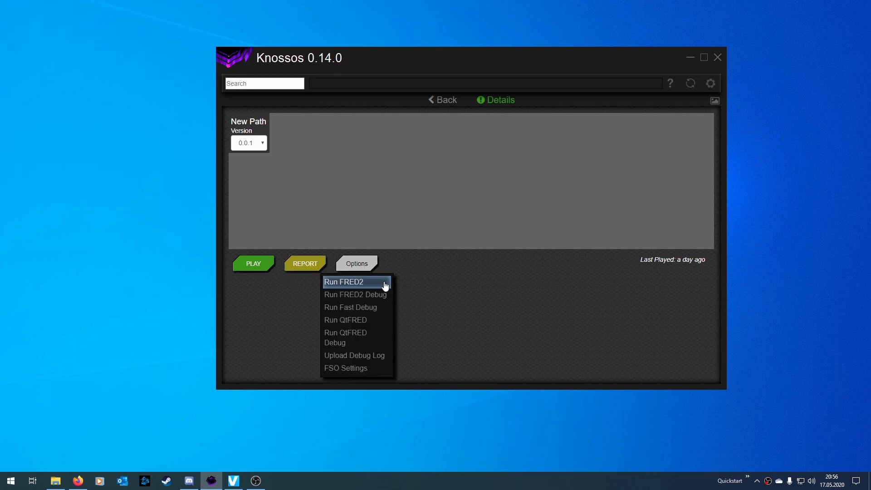